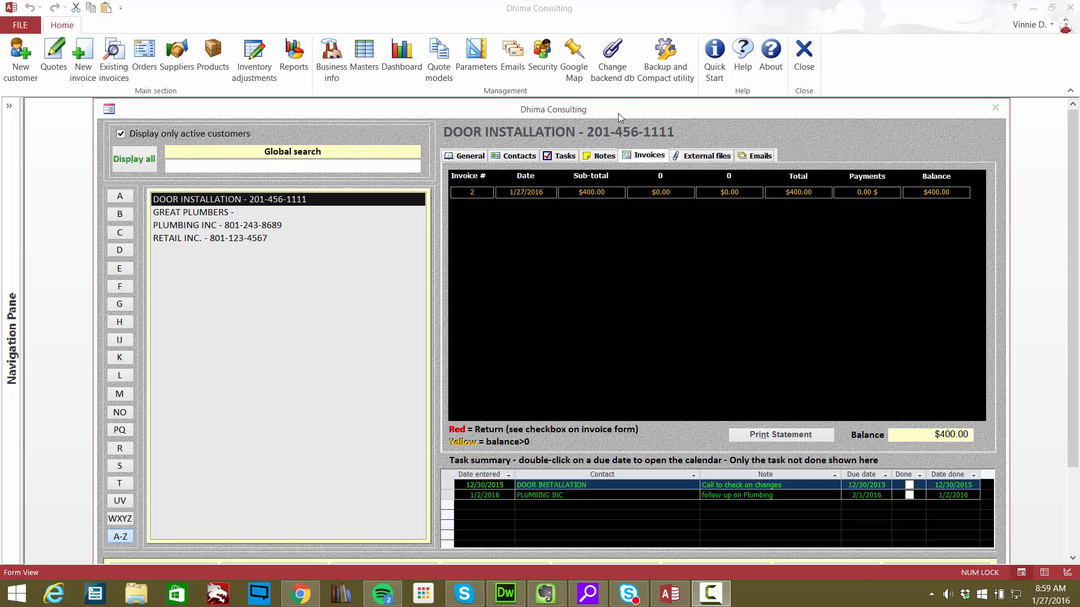
- Open the product list and start a new product with product number 4564
drag(618, 113, 591, 117)
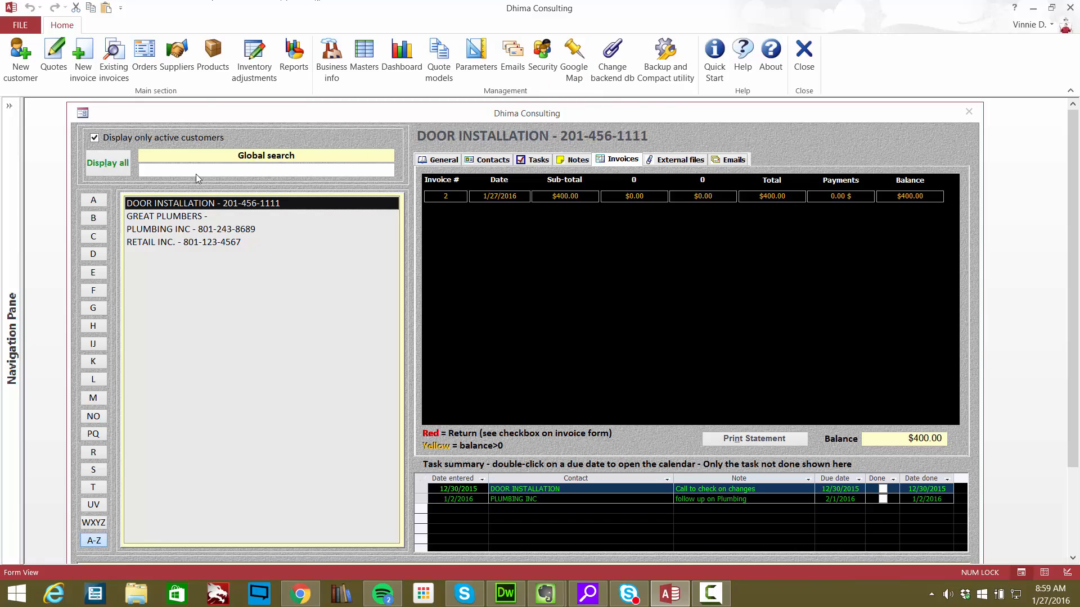
click(215, 59)
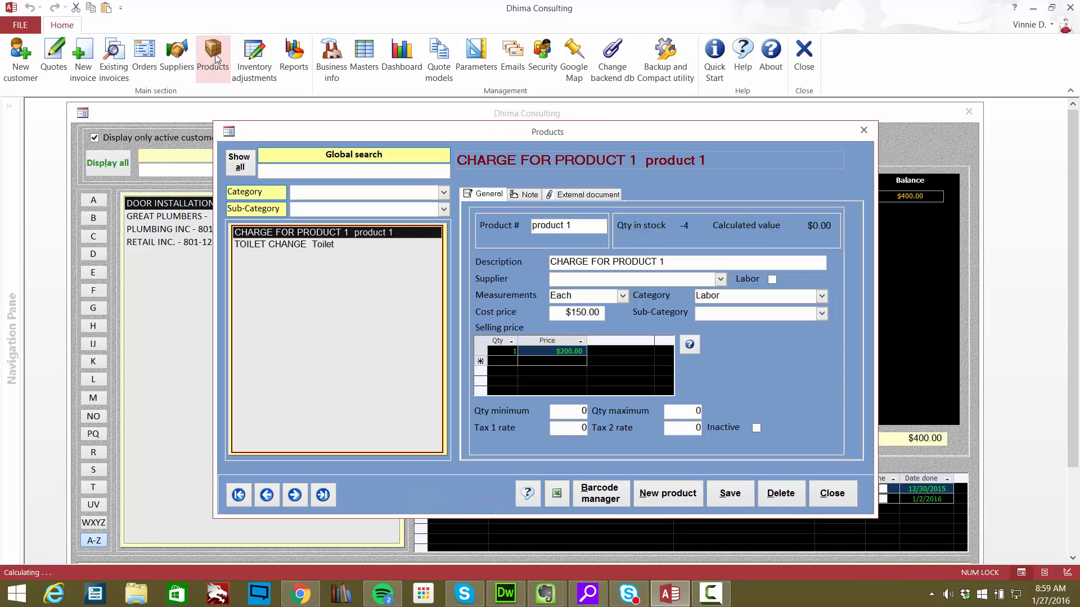
click(660, 494)
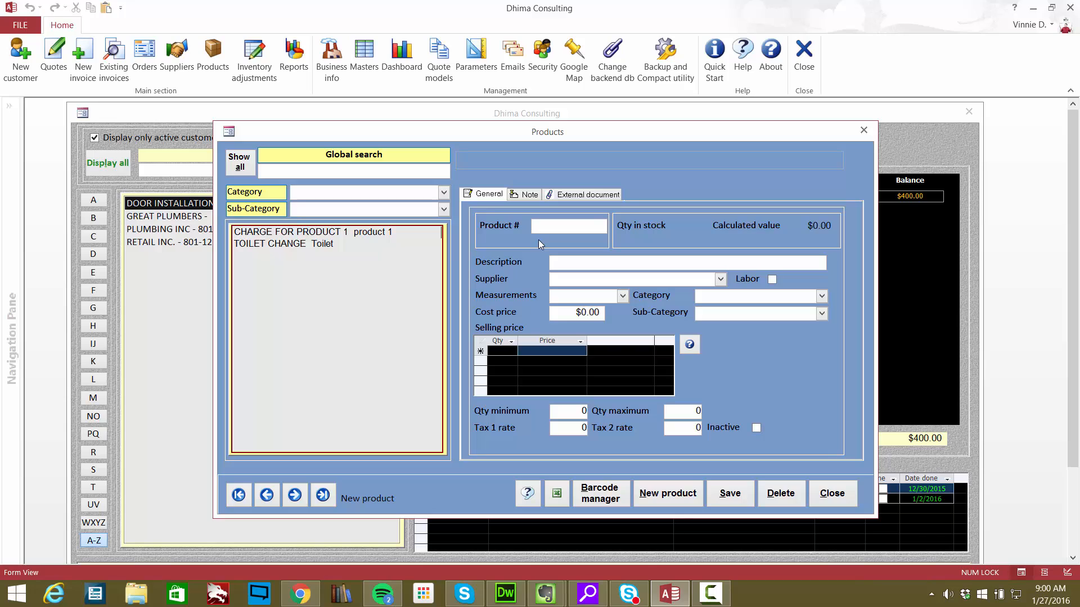
text(4564)
- Describe the product as "4hr Spartan 125 2011 Drain Cleaner Autofeeder" and set its measurement to Each
click(584, 265)
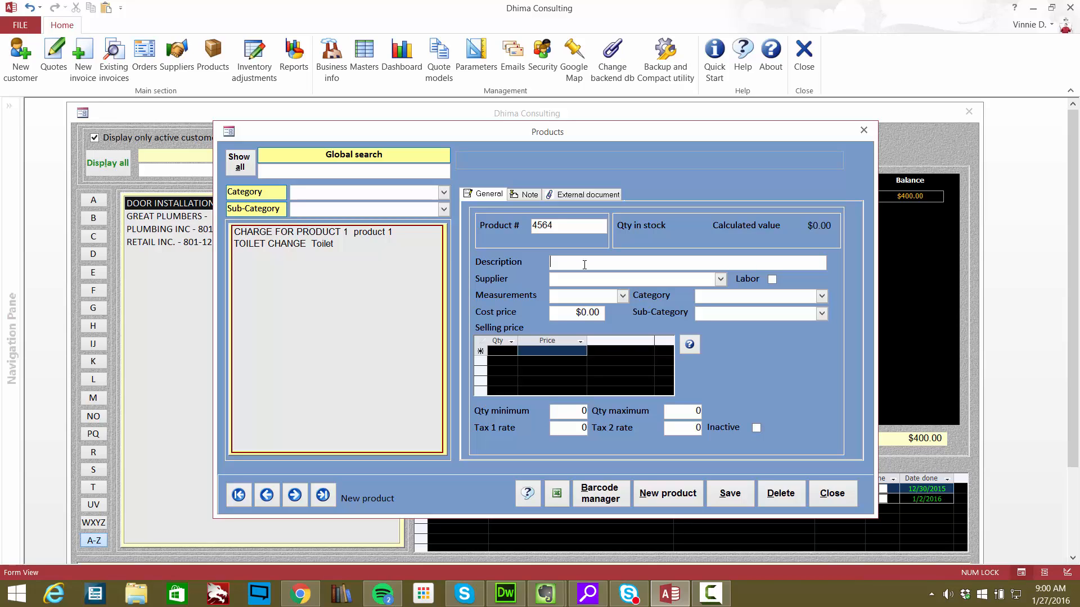
text(4hr Spartan 125 2011)
text(Drain Cleaner w)
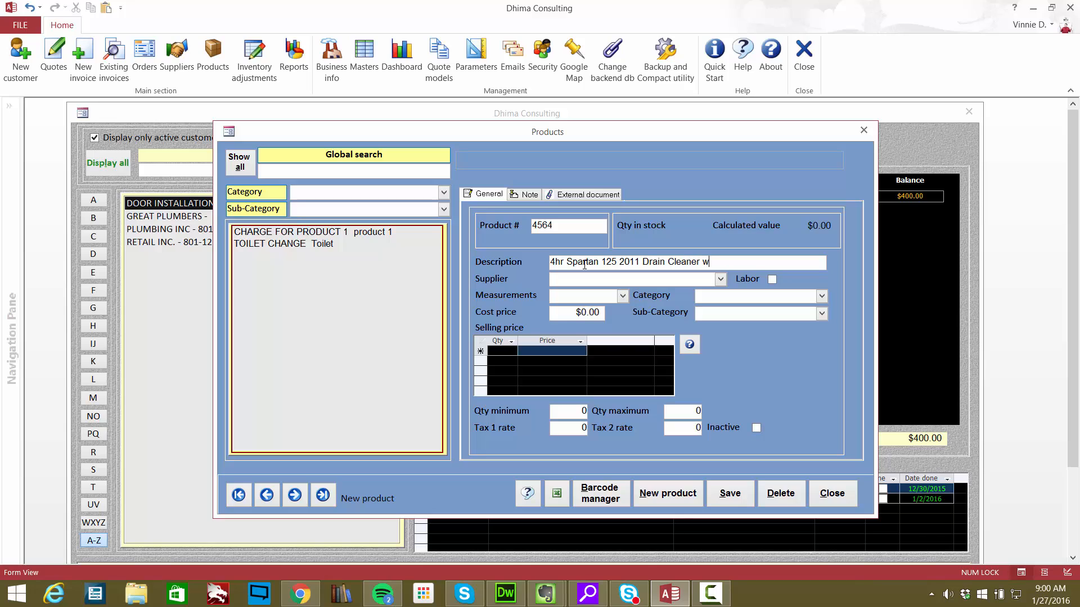
key(BackSpace)
text(Autofeeder)
click(622, 296)
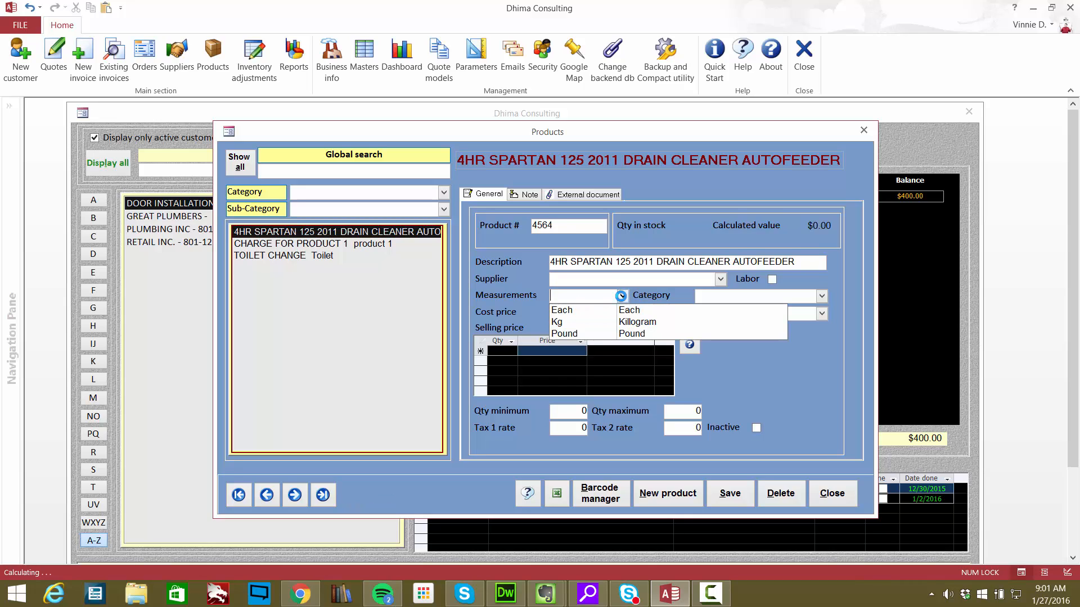
click(592, 310)
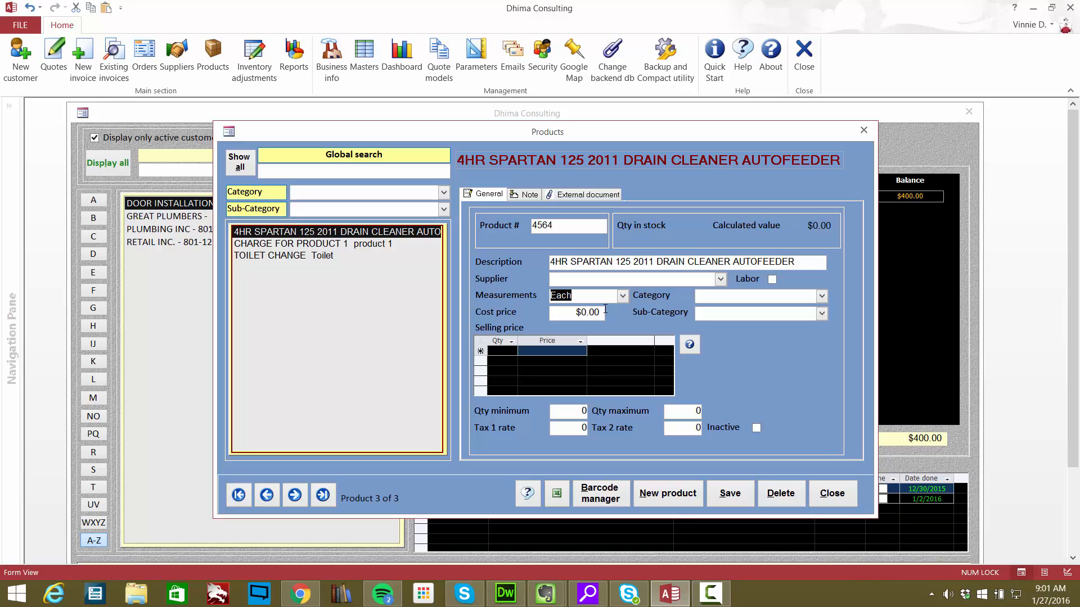
- Add a selling price of $69.99 for quantity 1, and save and close the product record
click(502, 351)
text(1)
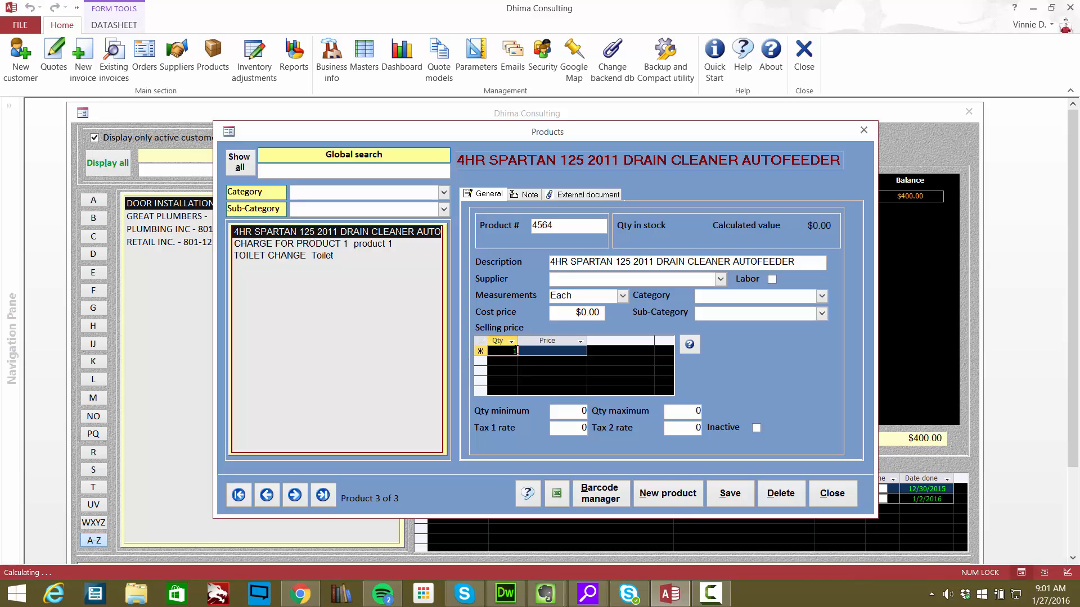
click(560, 348)
text(69.)
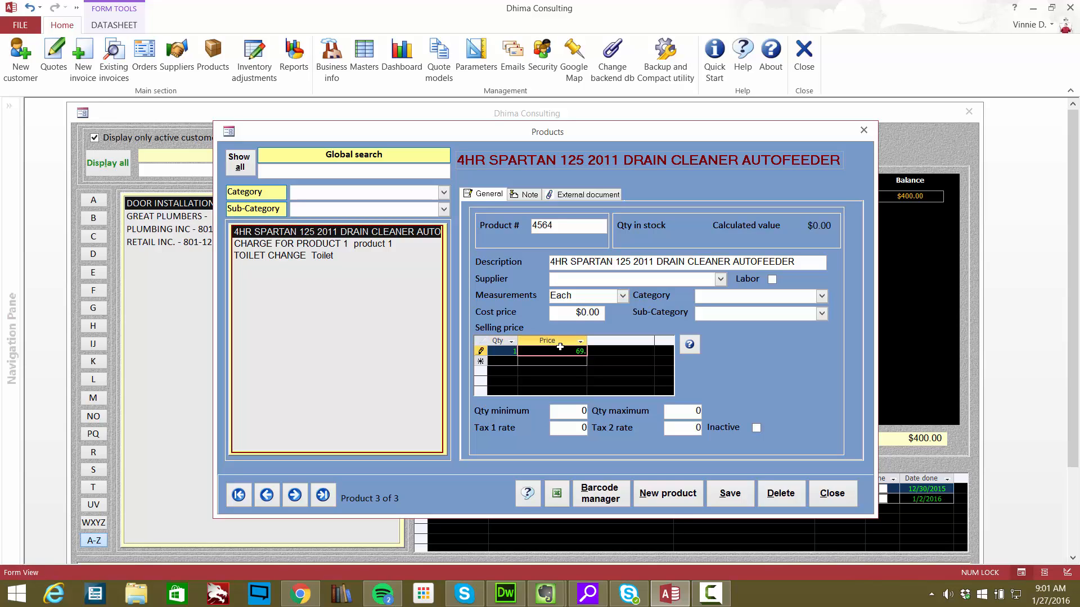
text(99)
key(Down)
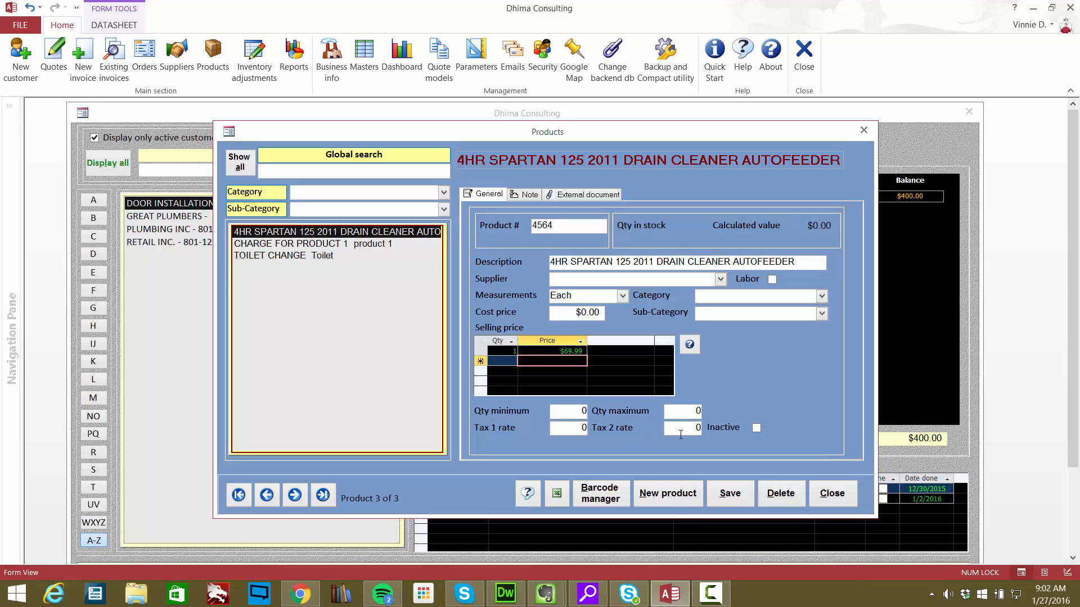
click(735, 499)
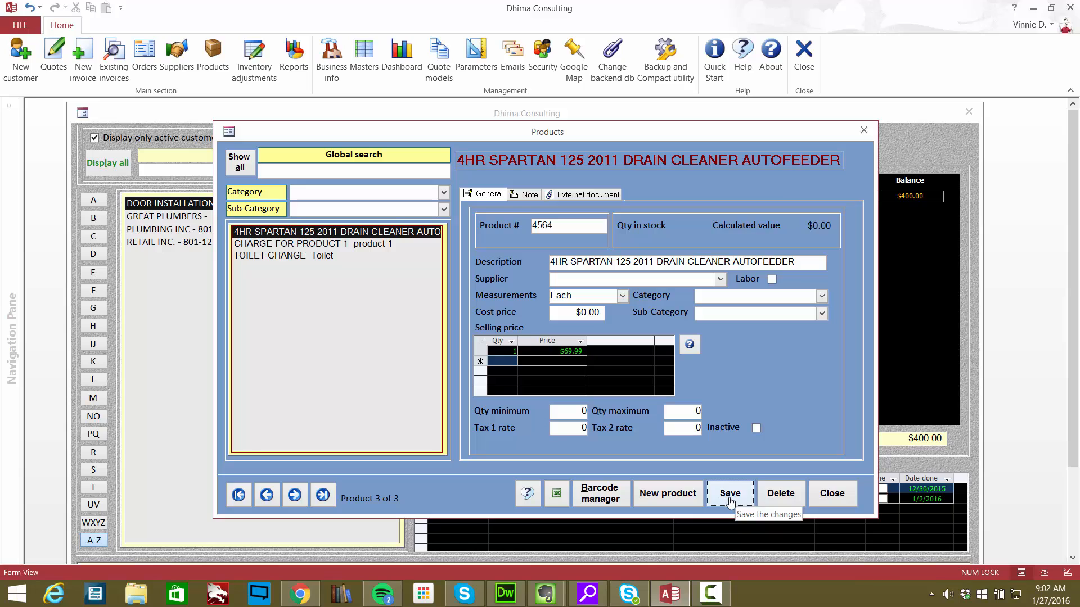
click(833, 498)
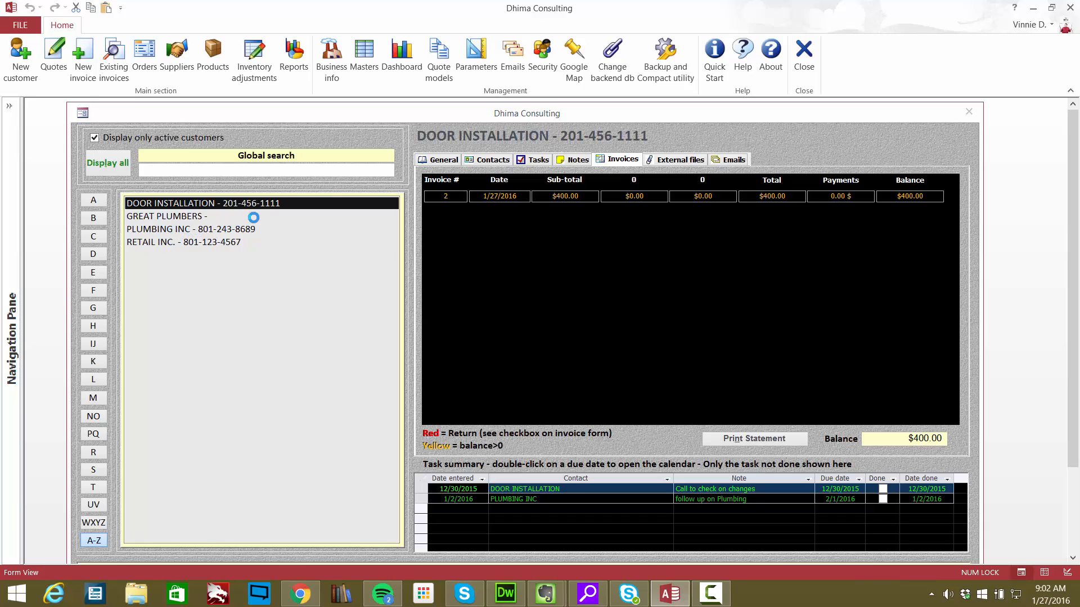
- Select the customer RETAIL INC. and create a new invoice from the day's invoice list
click(245, 241)
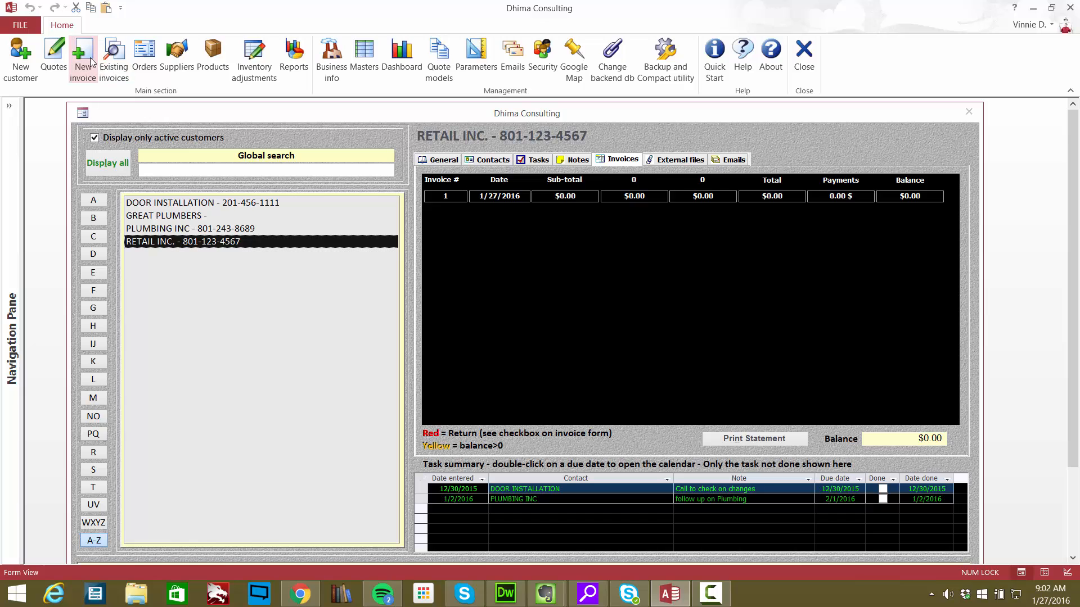
click(105, 66)
drag(402, 118, 424, 132)
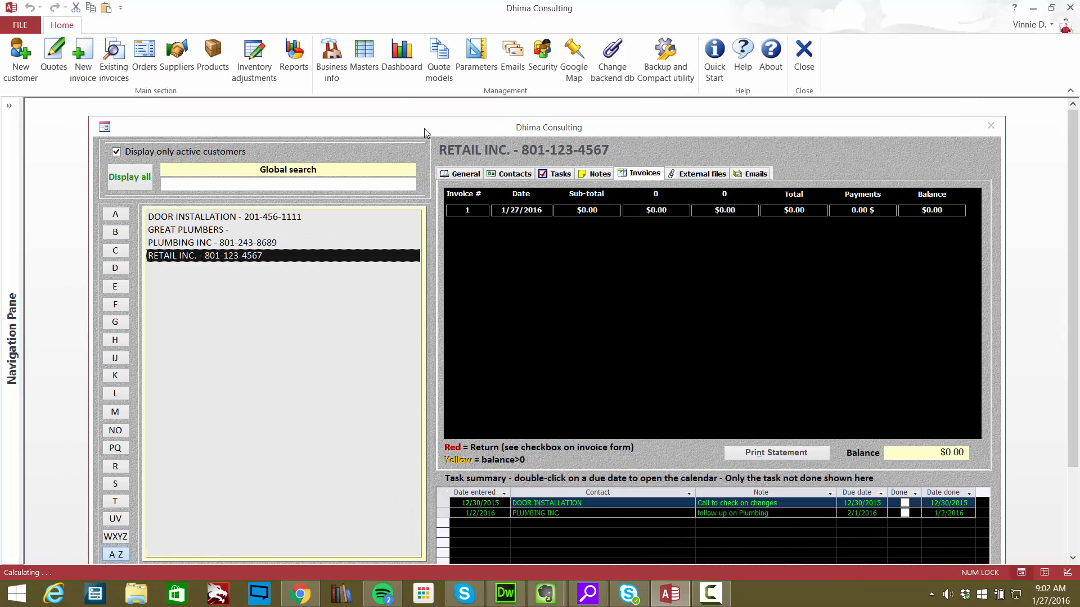
click(81, 62)
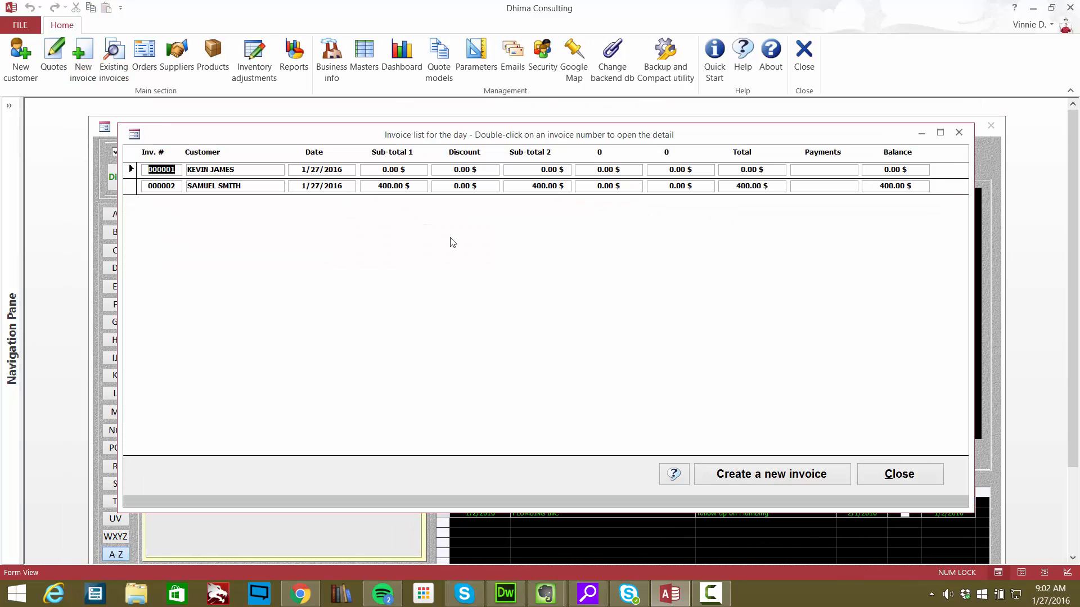
click(770, 476)
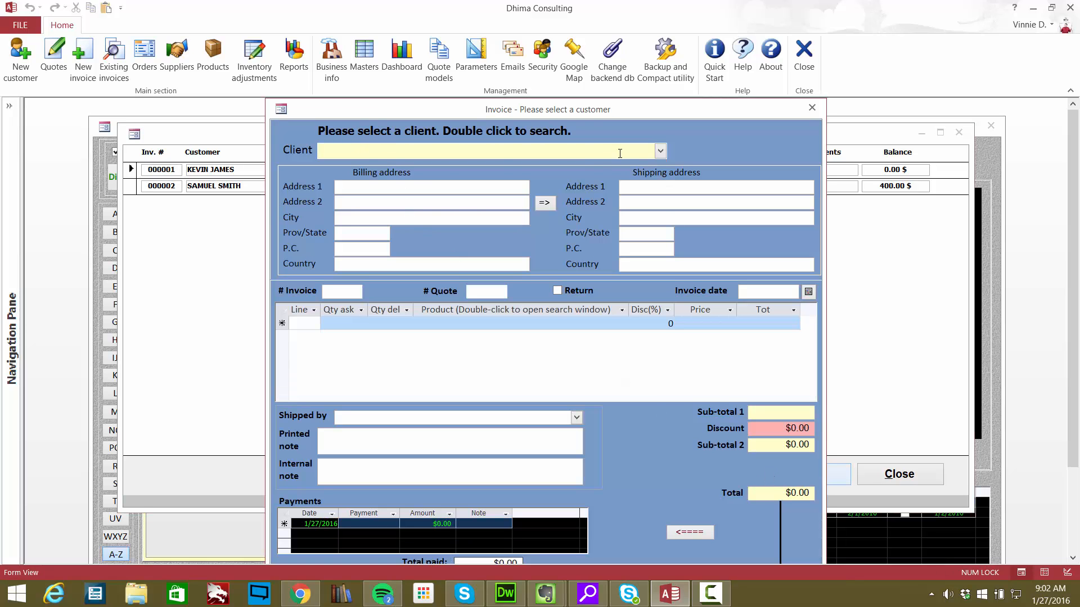
- Choose RETAIL INC. as the invoice client and copy the billing address to the shipping address
click(660, 151)
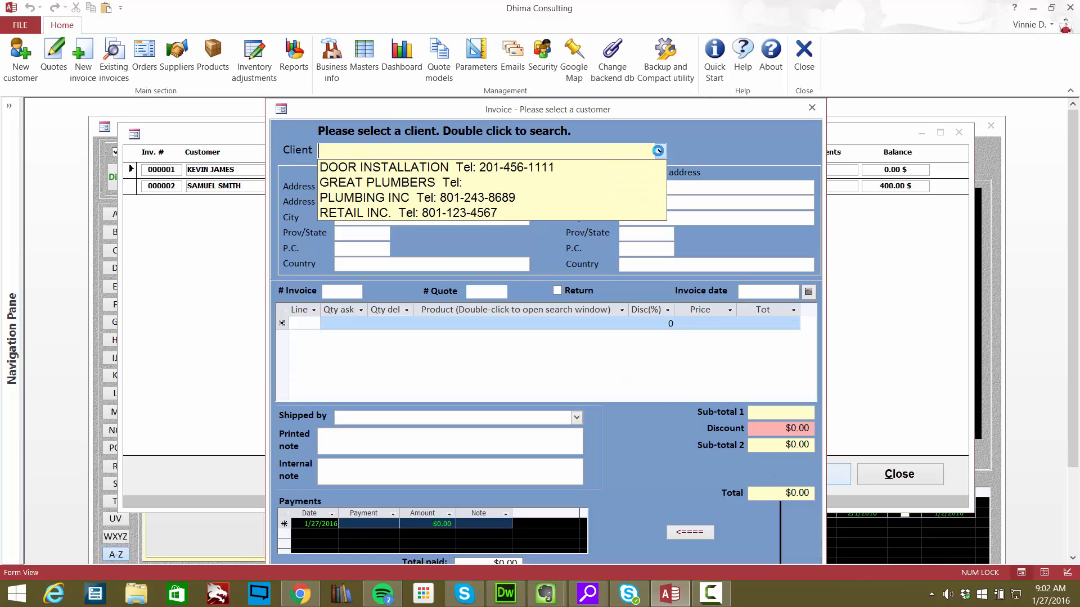
click(377, 214)
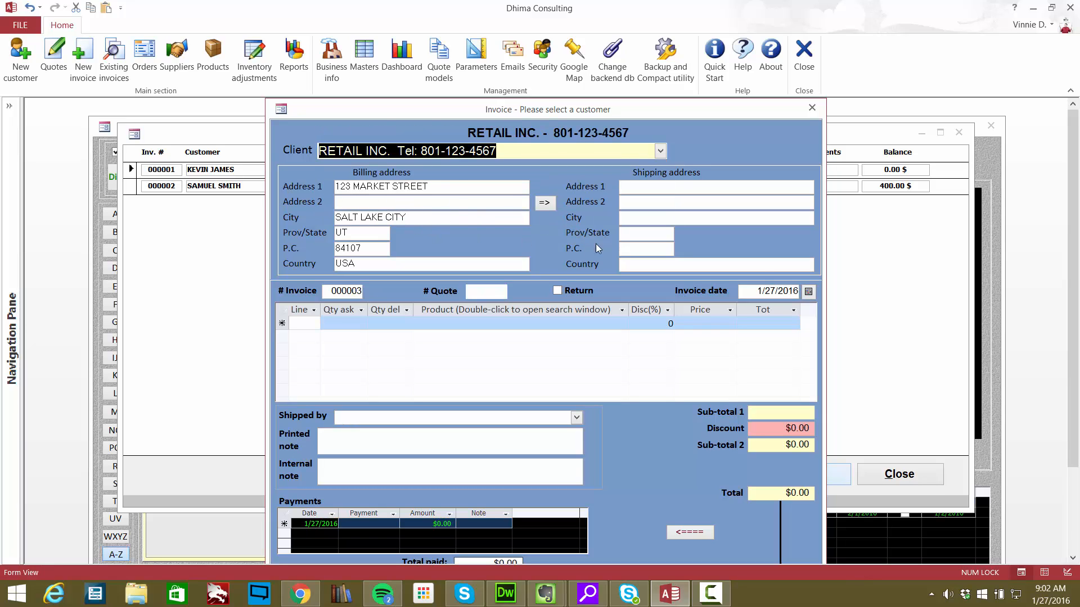
click(545, 204)
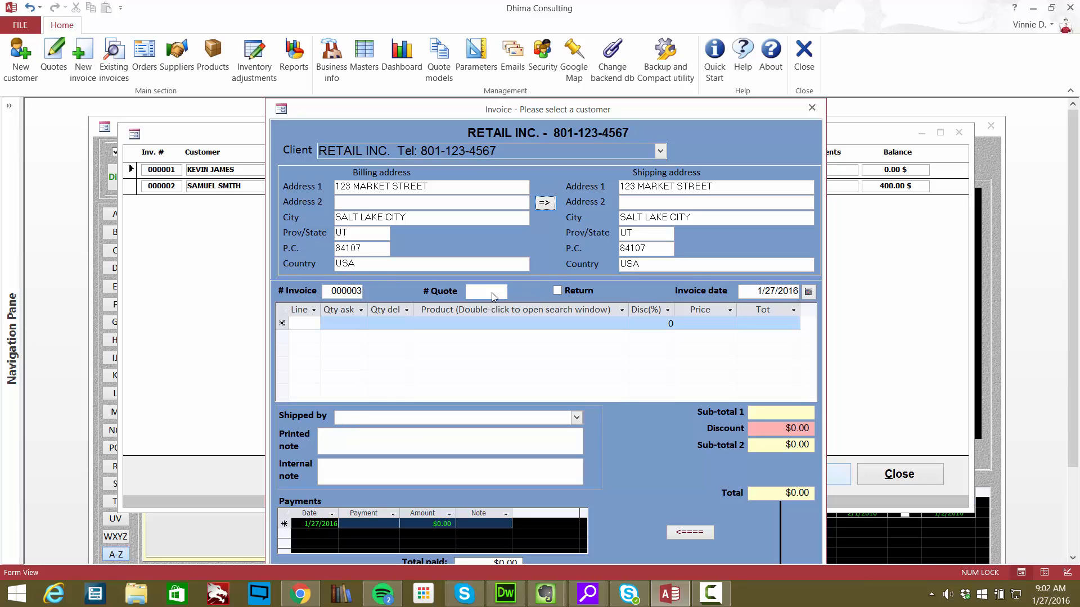
- Add invoice line 1 with quantity asked 1, quantity delivered 1 and the 4HR SPARTAN 125 2011 DRAIN CLEANER AUTOFEEDER product
click(318, 319)
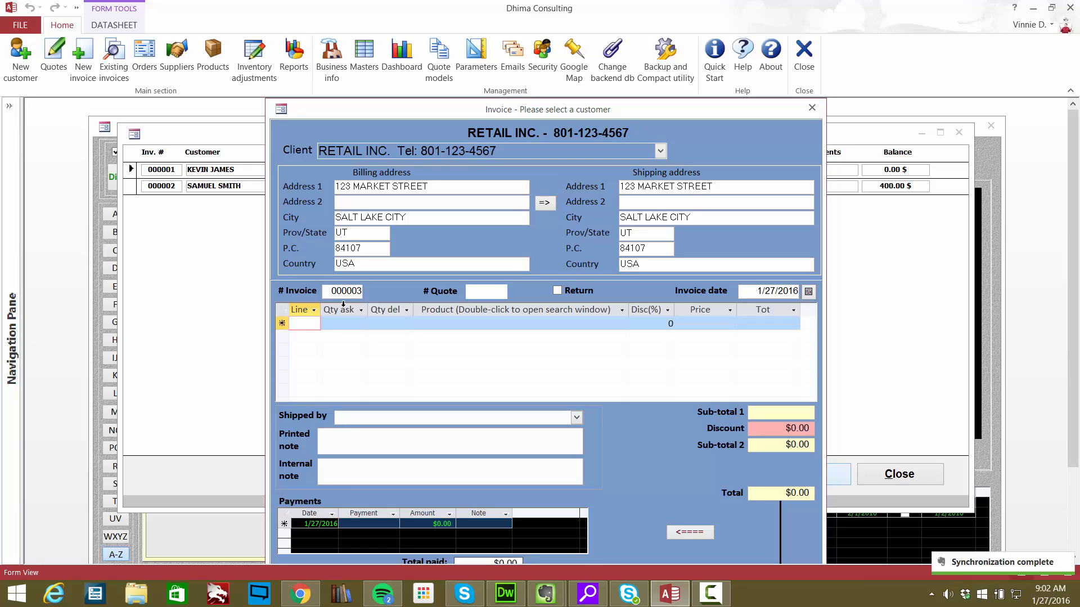
text(1)
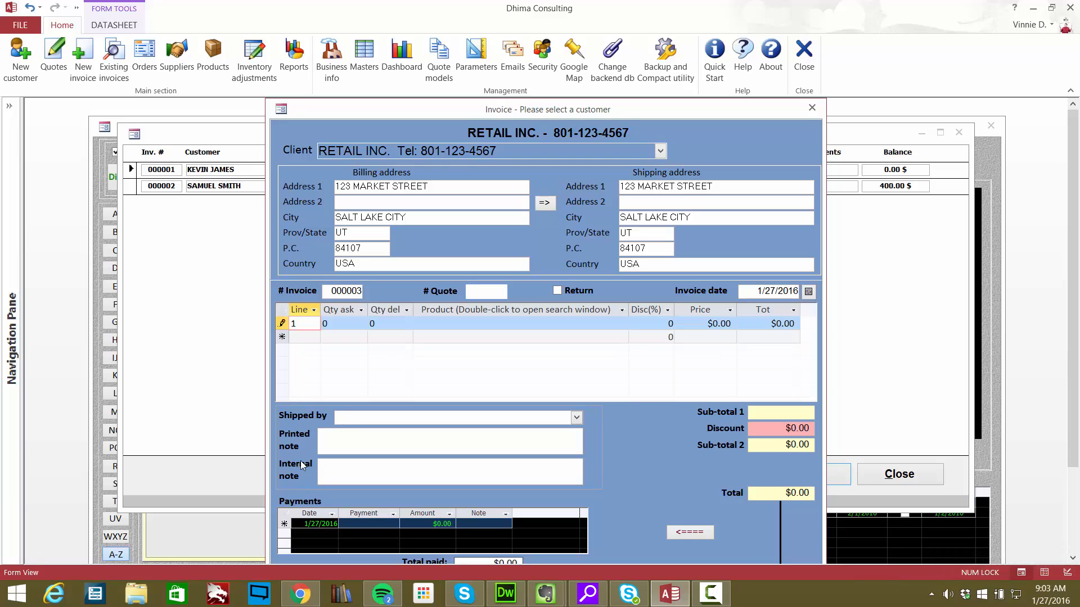
key(Tab)
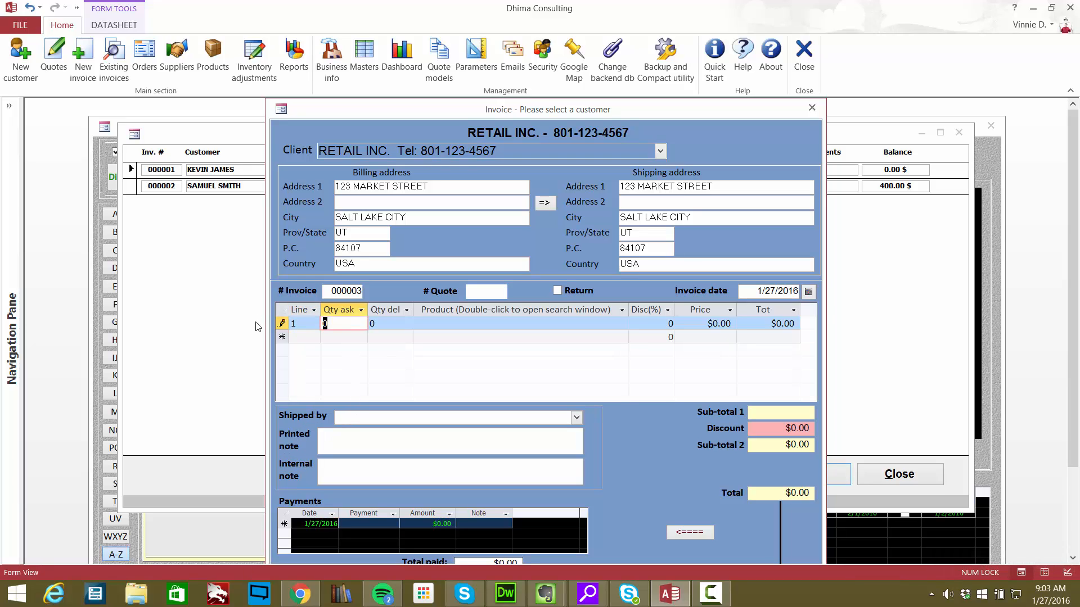
text(1)
key(Tab)
text(1)
key(Tab)
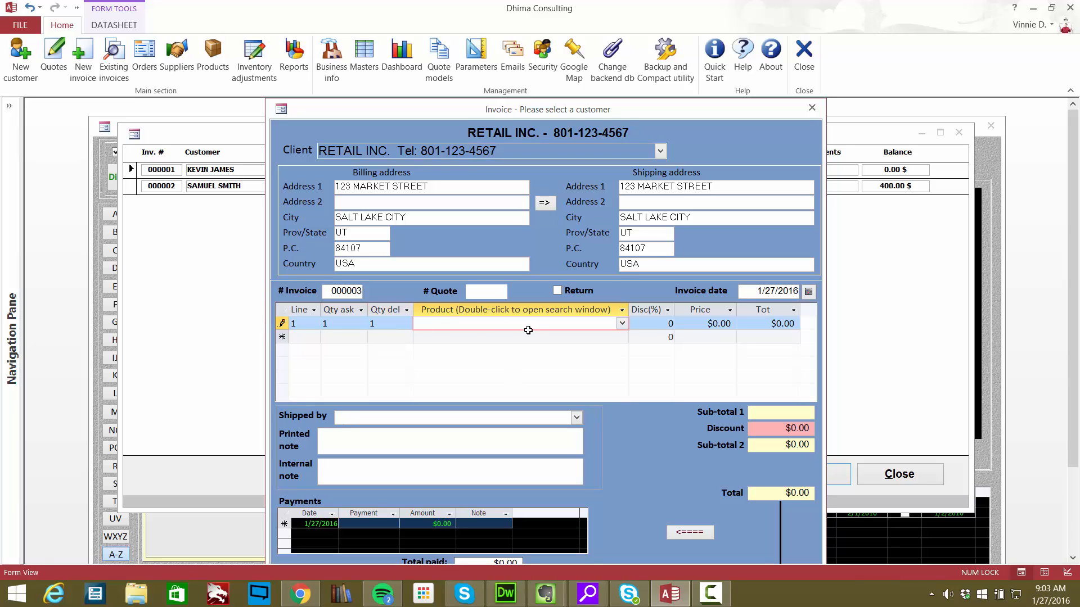
click(622, 324)
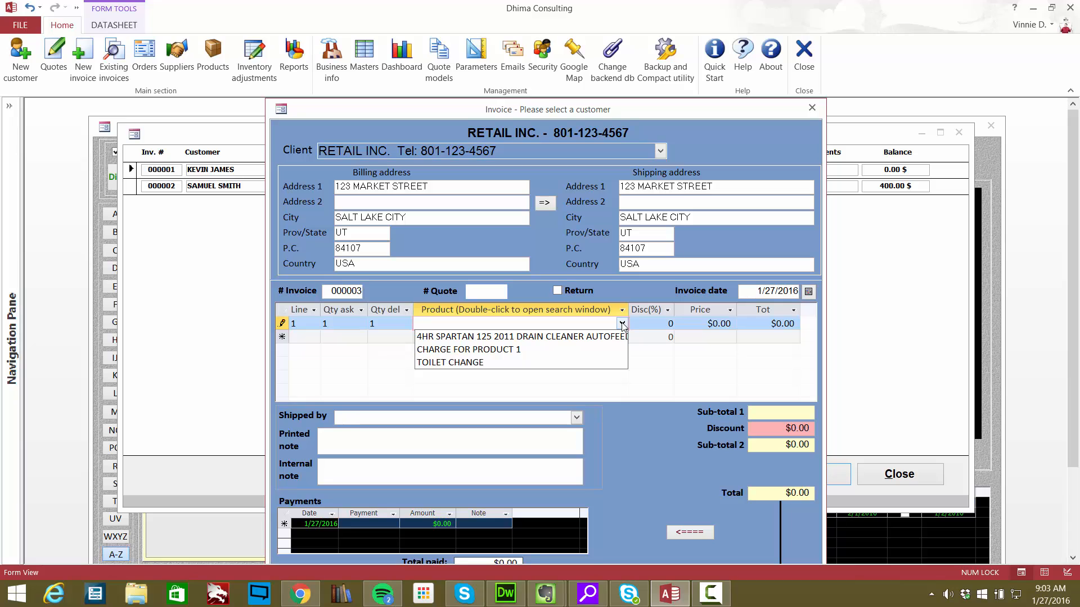
click(446, 337)
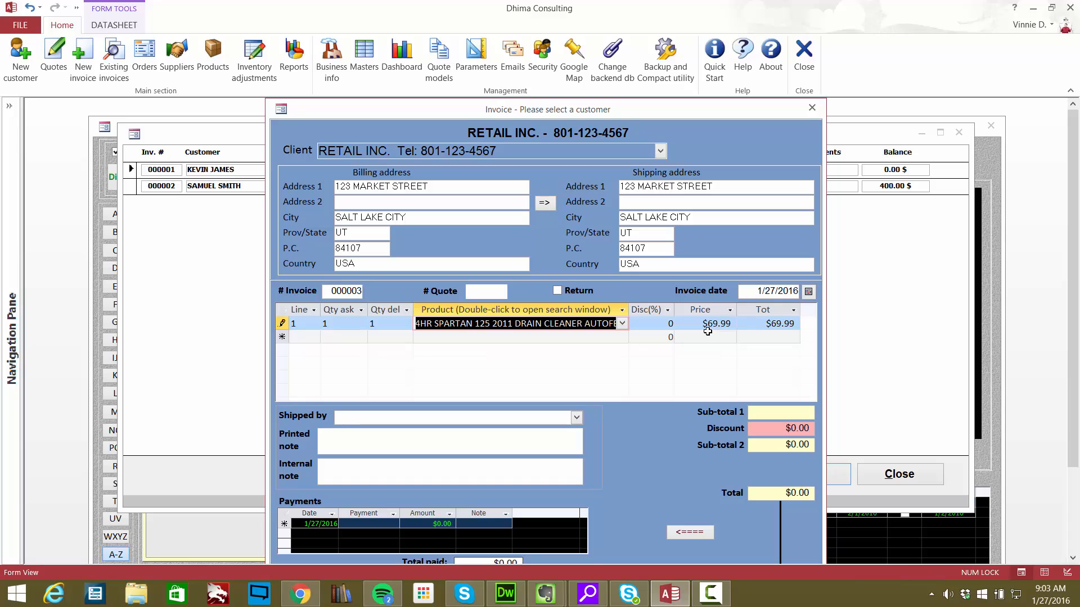
- Apply a 10% discount to the drain cleaner line of the invoice
click(659, 325)
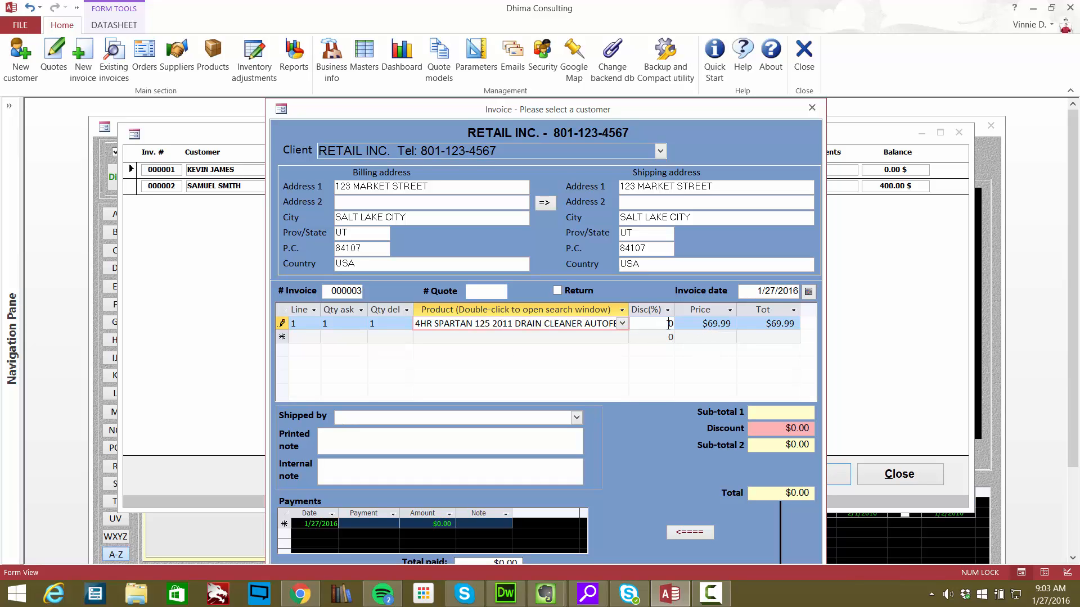
drag(669, 325, 716, 329)
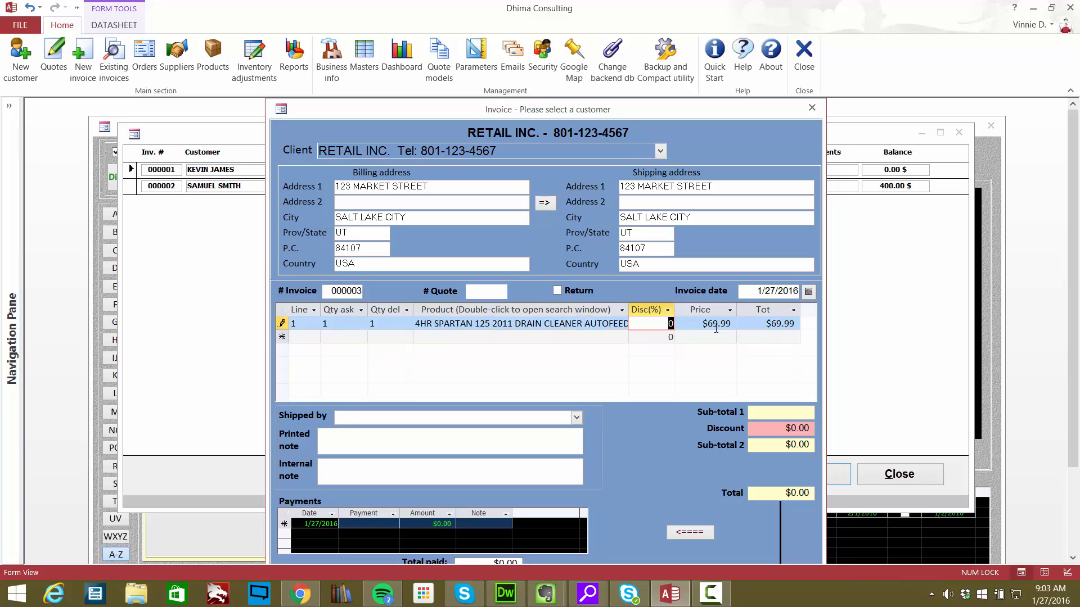
click(657, 337)
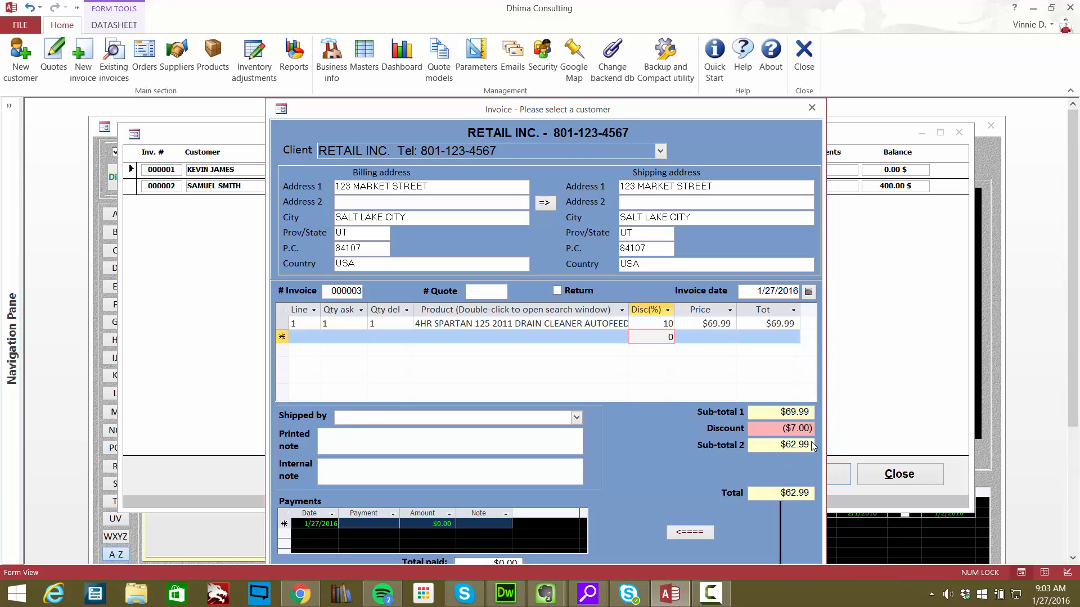
- Set the drain cleaner line's discount to 0% and save the invoice
click(658, 324)
text(0)
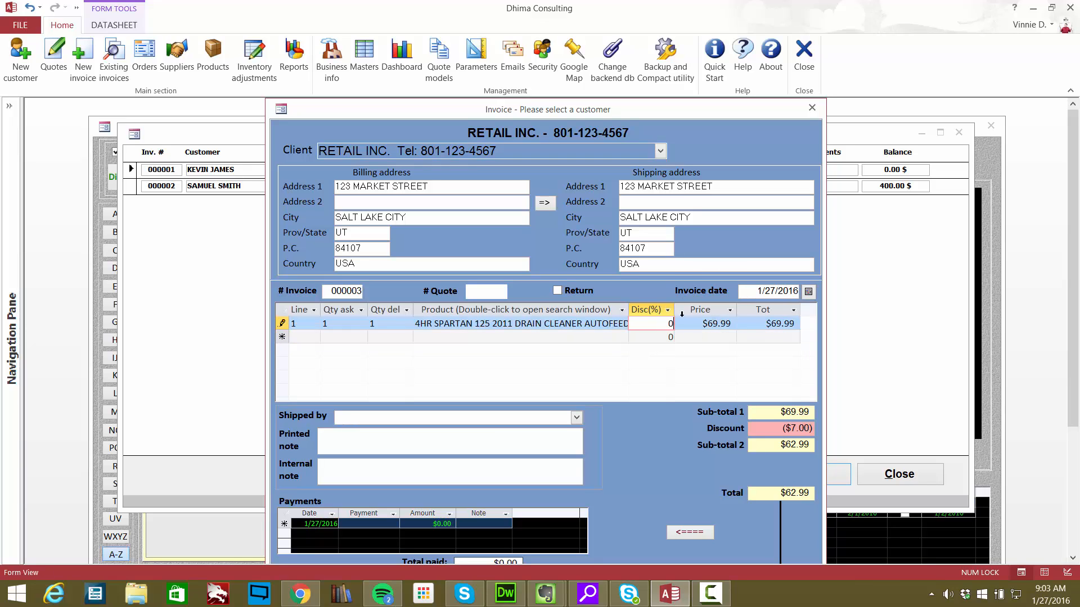
click(709, 325)
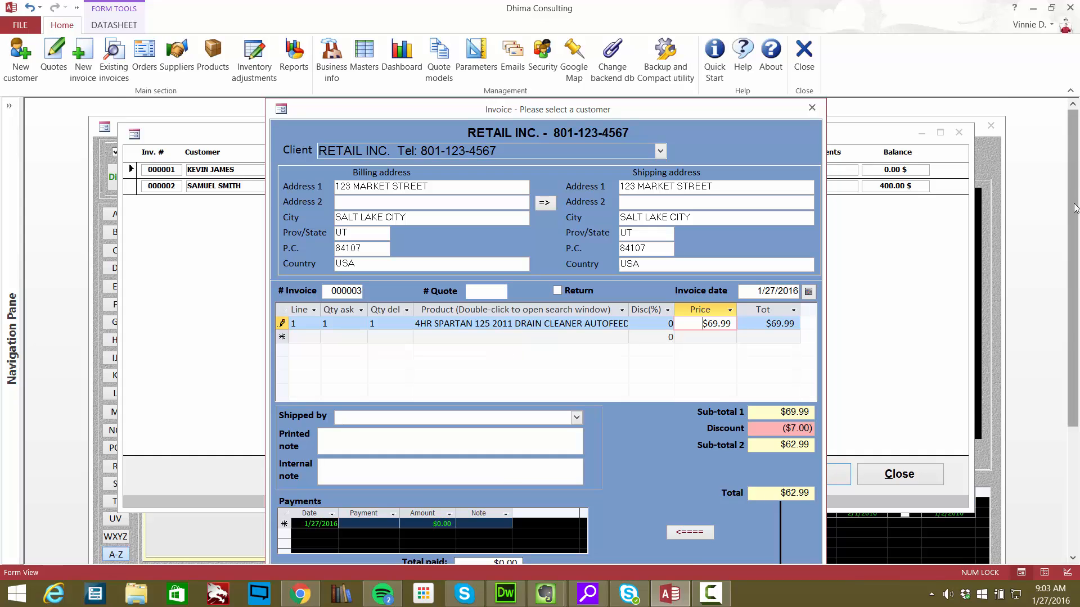
scroll(574, 465, down, 3)
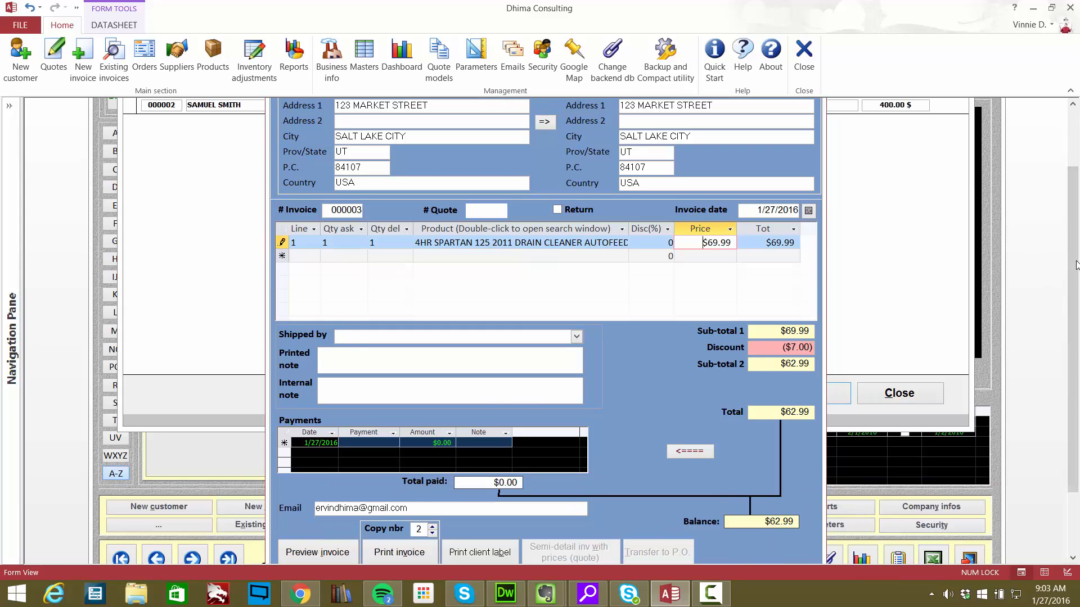
drag(1073, 274, 1061, 336)
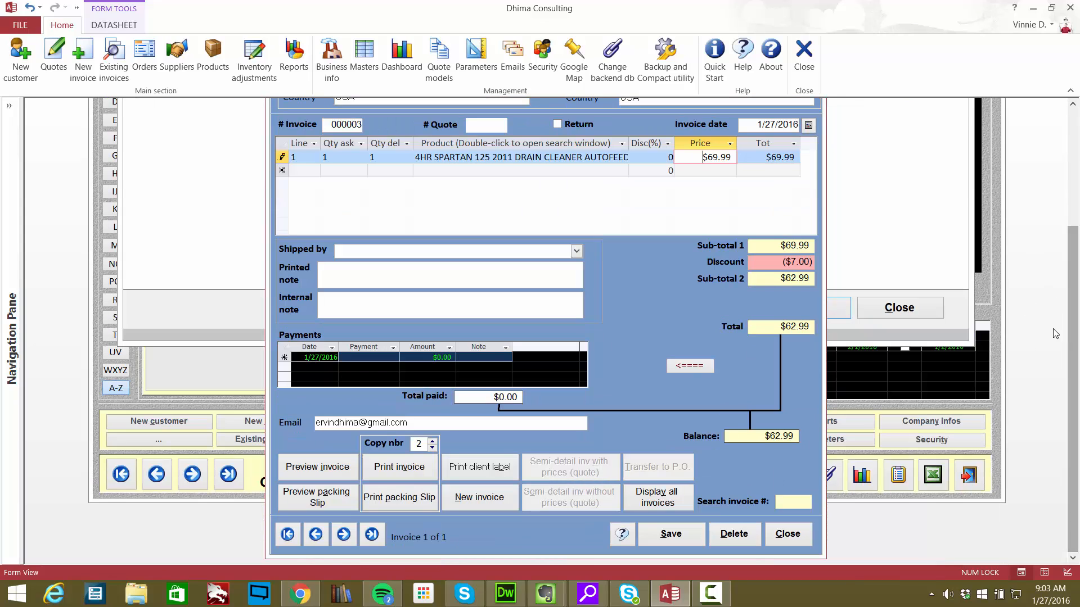
click(680, 536)
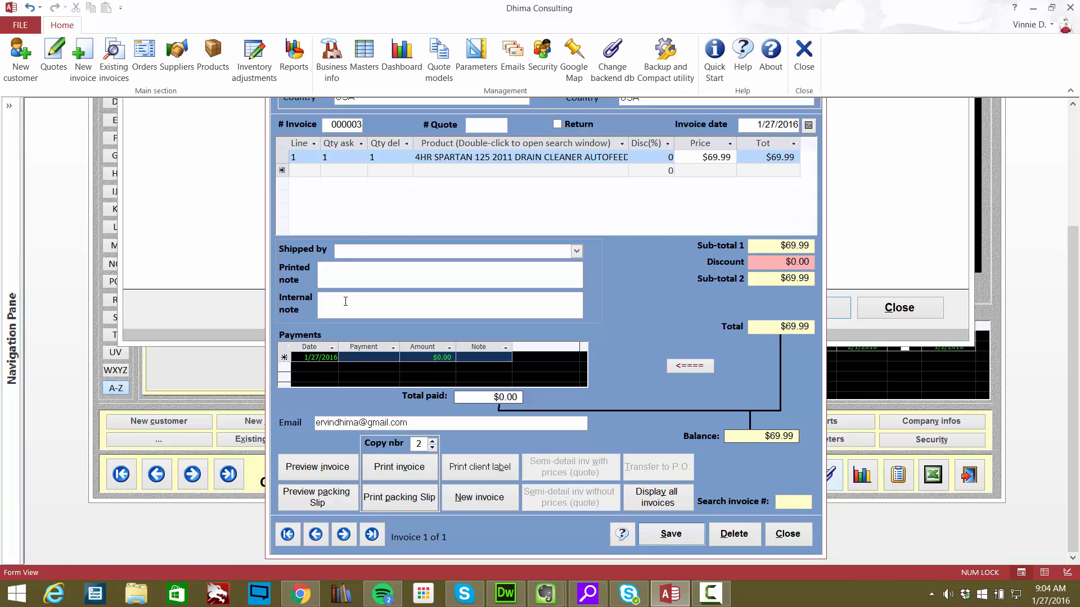
- Enter "Thank you fro your business" as the invoice's printed note
click(330, 274)
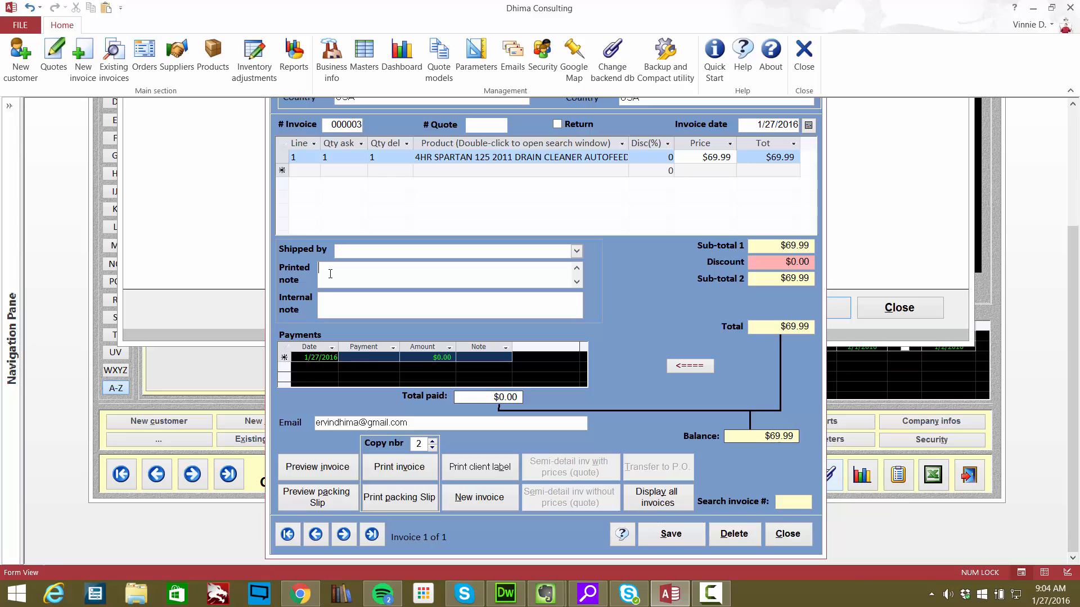
text(Thank you fro your business)
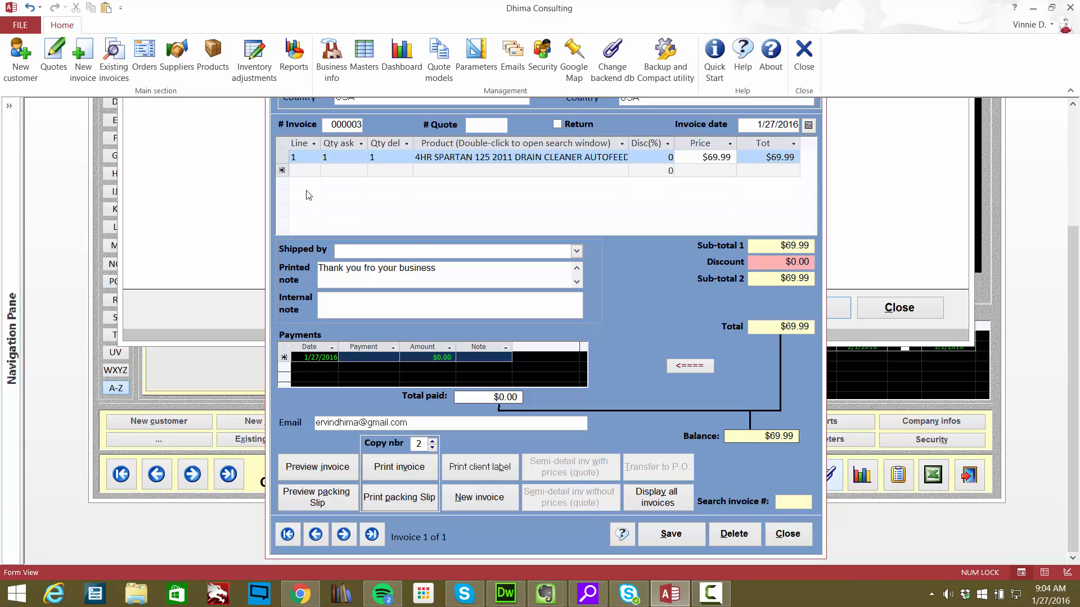
- Enter "Customer has dogs, entry back door" as the invoice's internal note and save the invoice
click(393, 309)
text(Customer has)
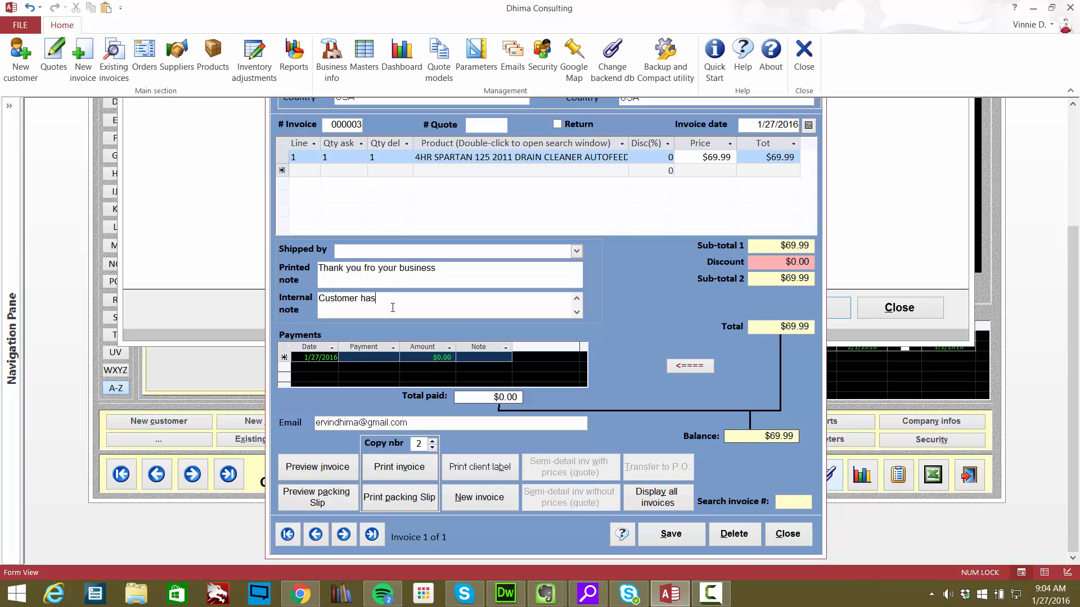
text( dogs, entry back door)
click(669, 537)
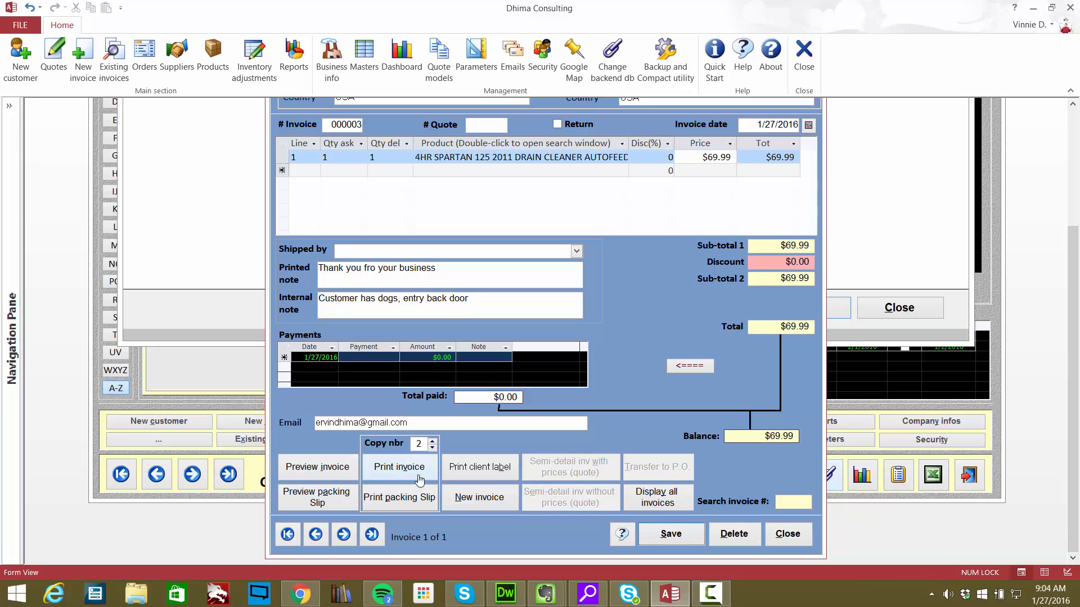
- Preview the invoice in a widened window, check the printed note and page footer at full size, and close the preview
click(332, 464)
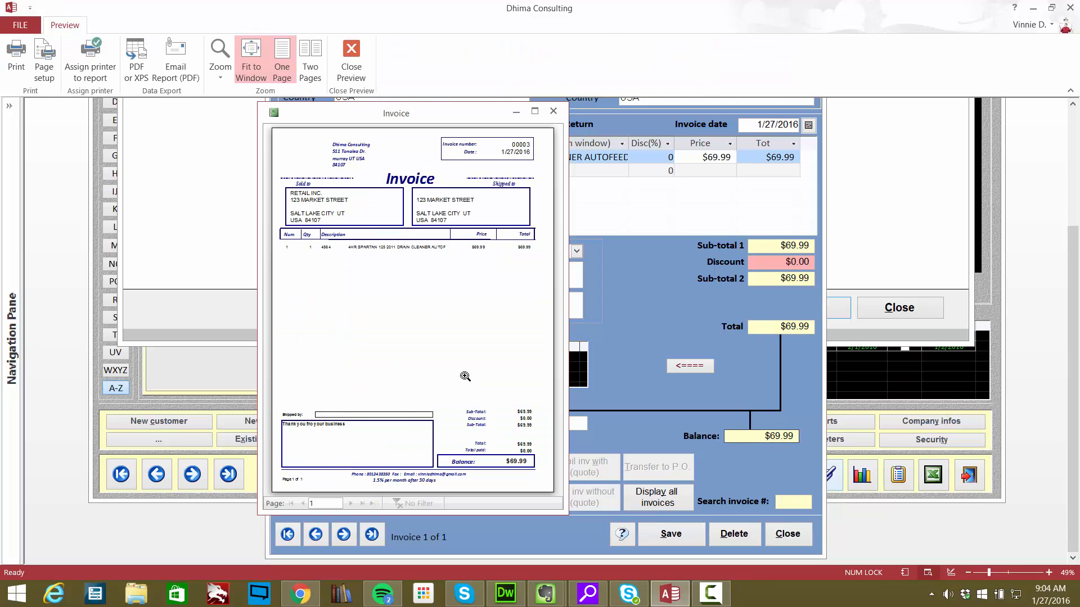
drag(564, 231, 697, 234)
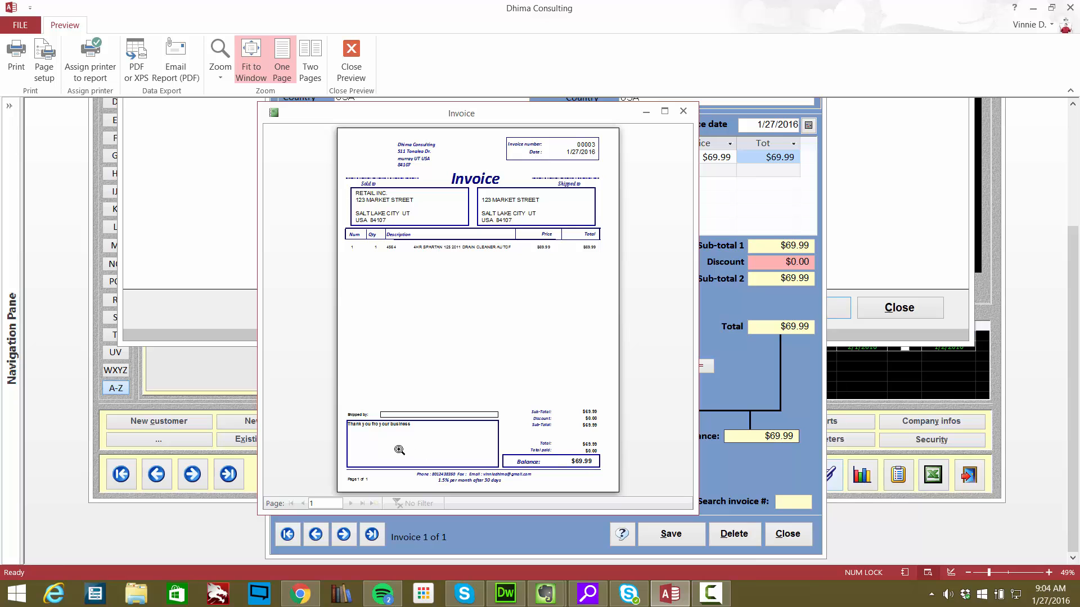
click(397, 423)
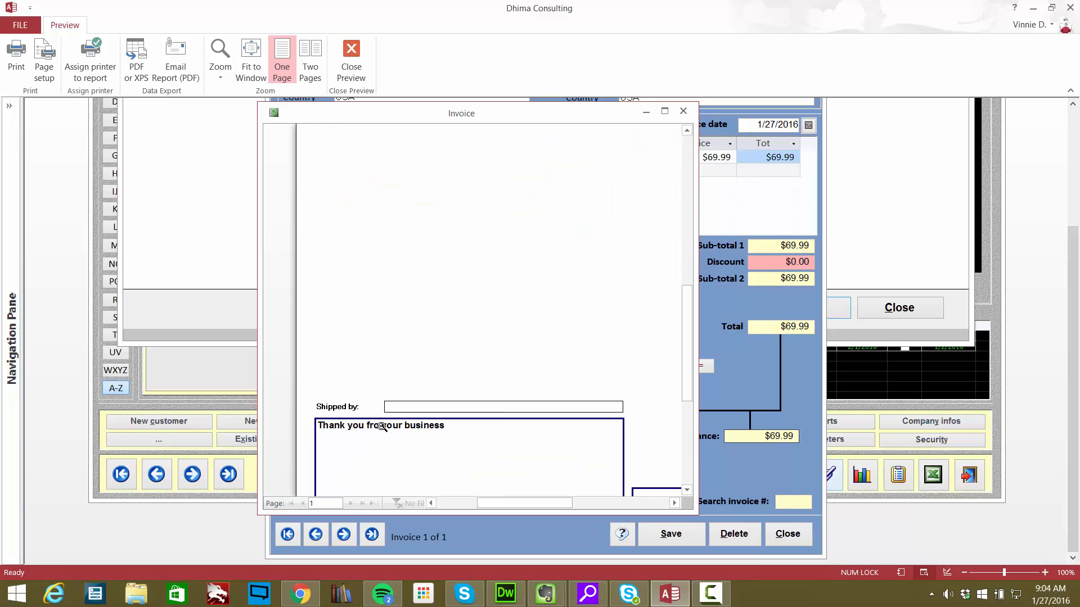
drag(685, 329, 690, 358)
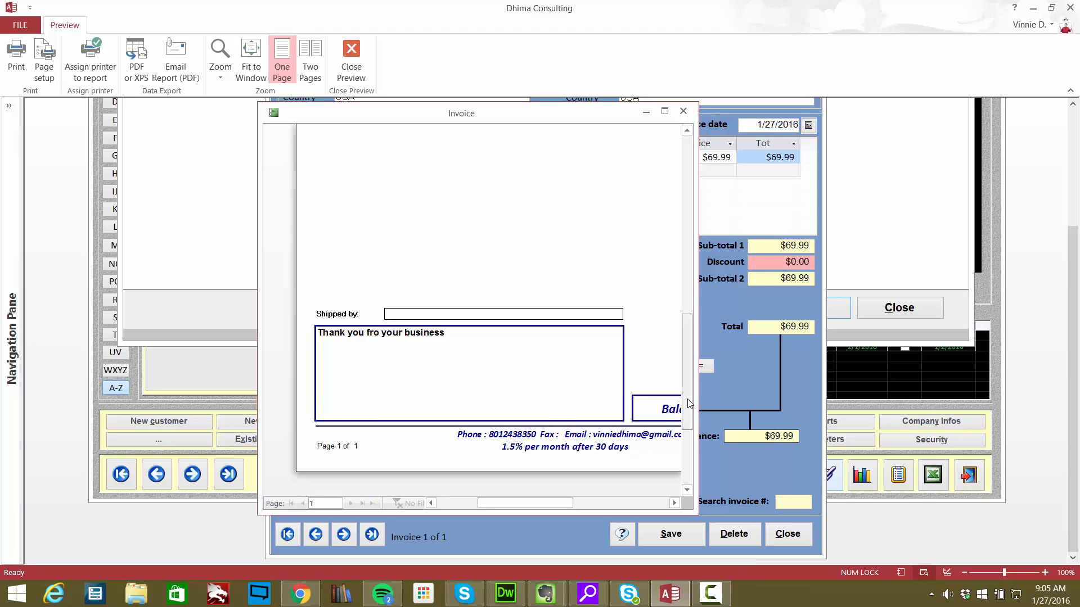
drag(691, 405, 693, 231)
click(683, 111)
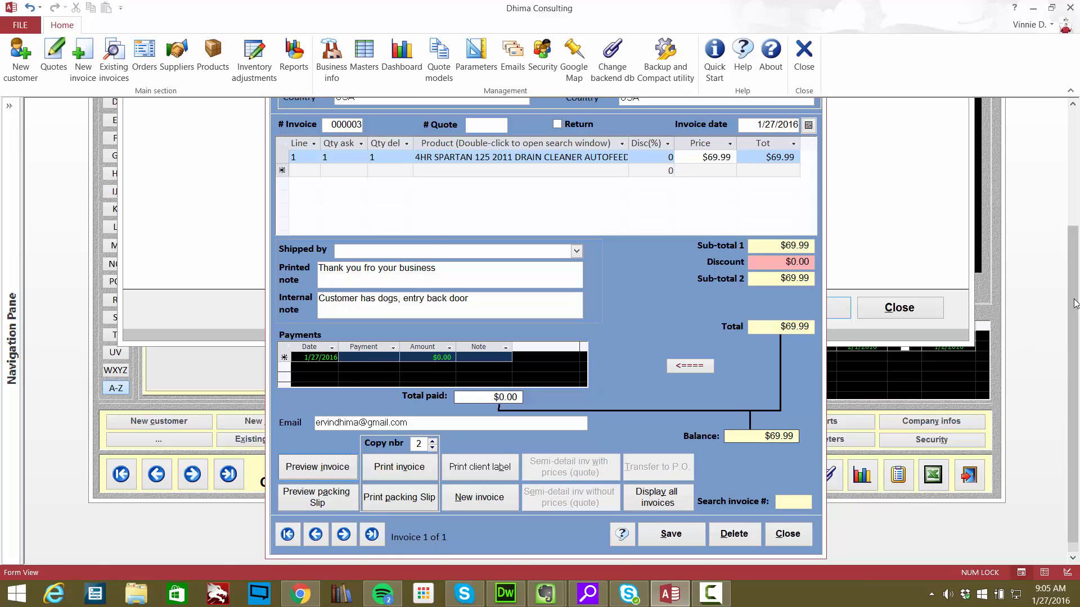
- Close the invoice form and the day's invoice list to return to the customer's invoices
drag(1067, 311, 1075, 256)
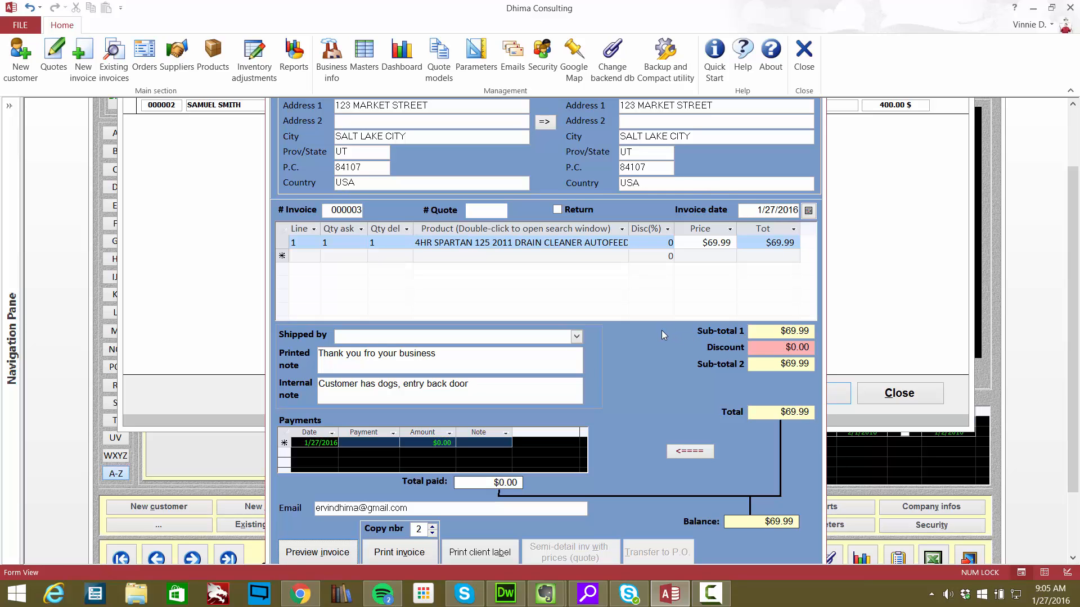
drag(1072, 271, 1073, 225)
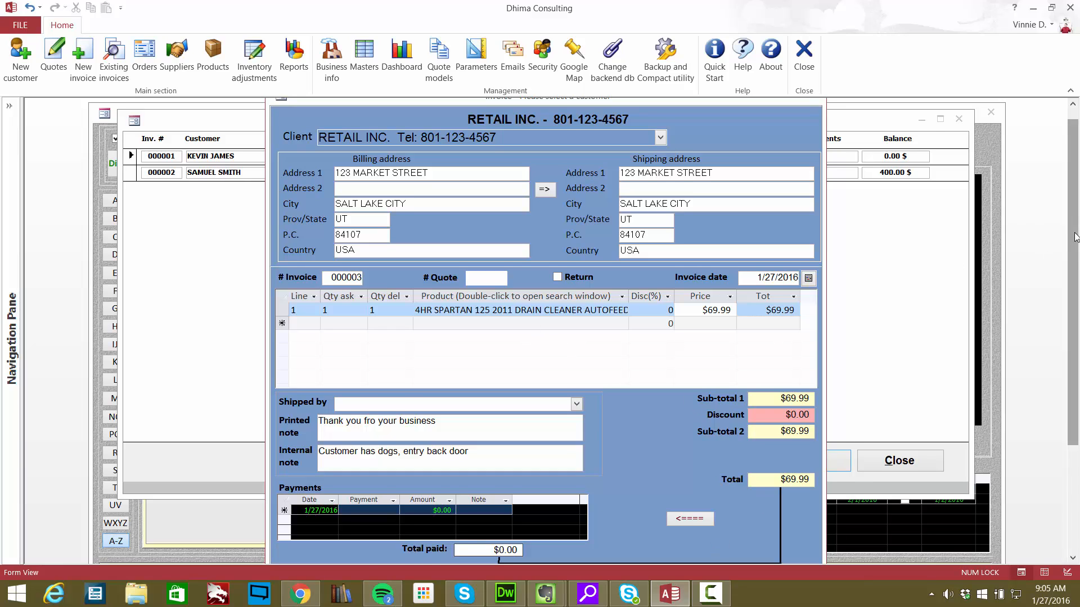
drag(1073, 229, 1073, 213)
click(814, 109)
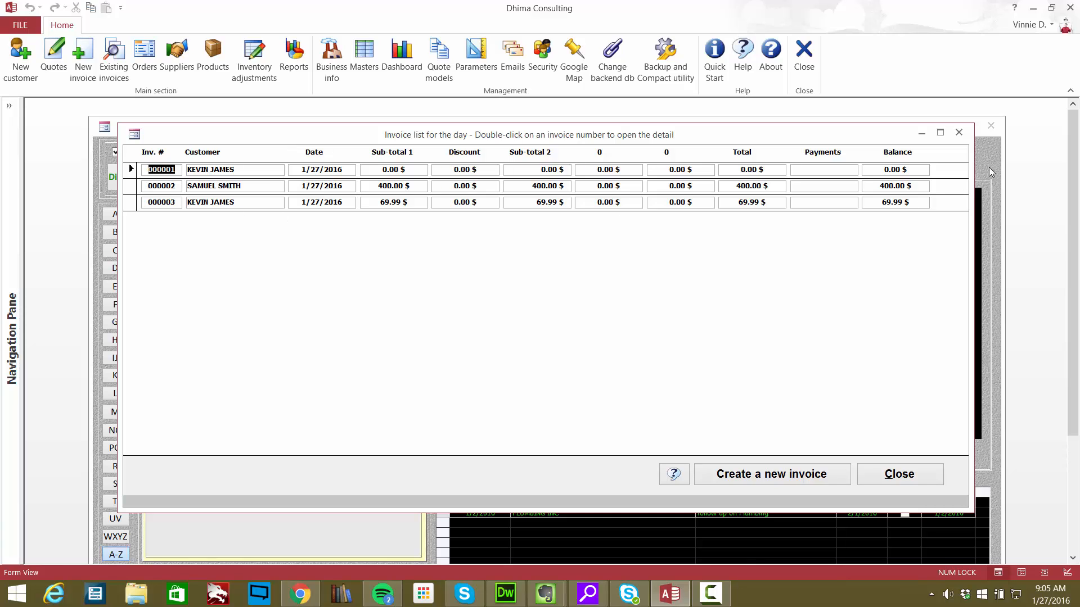
click(959, 133)
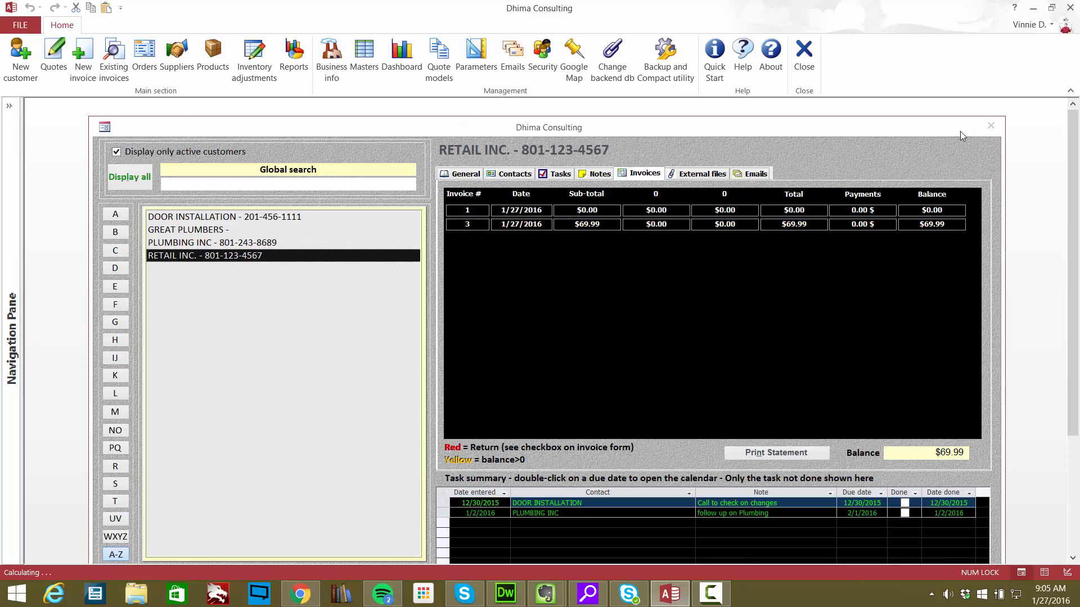